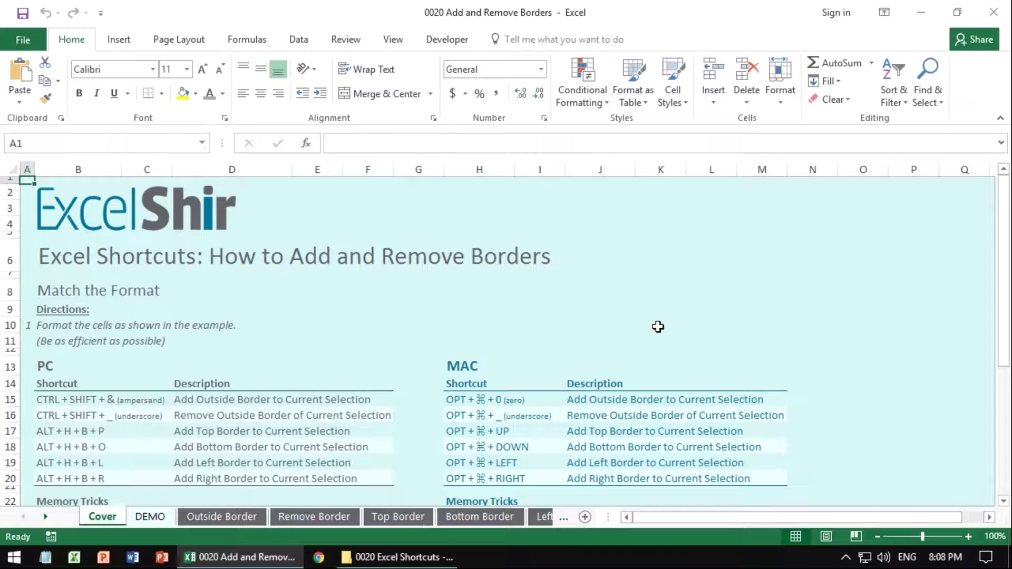
- Review the Cover sheet's outside and top border shortcuts, then switch to the DEMO sheet
left_click(432, 364)
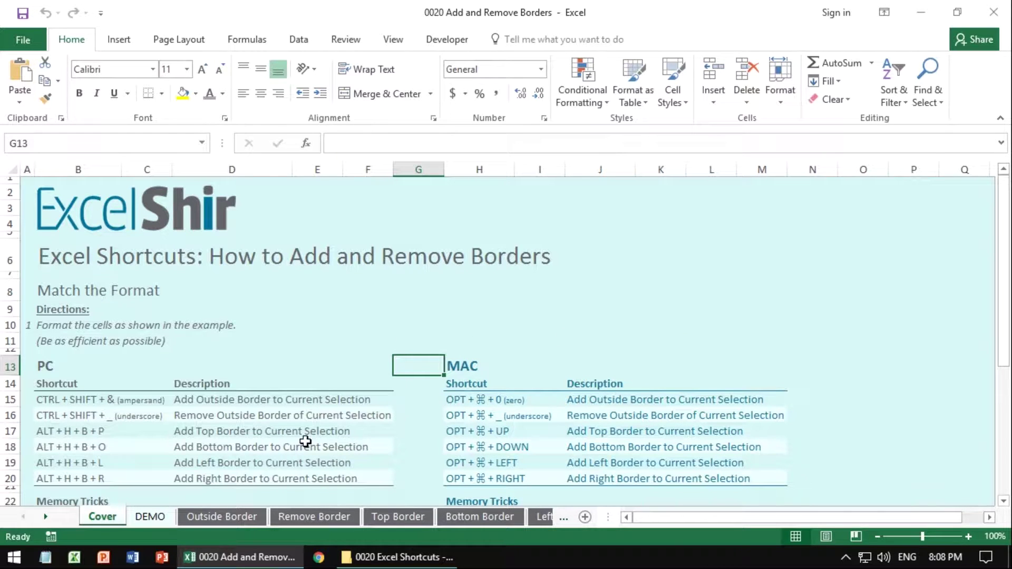
left_click(133, 431)
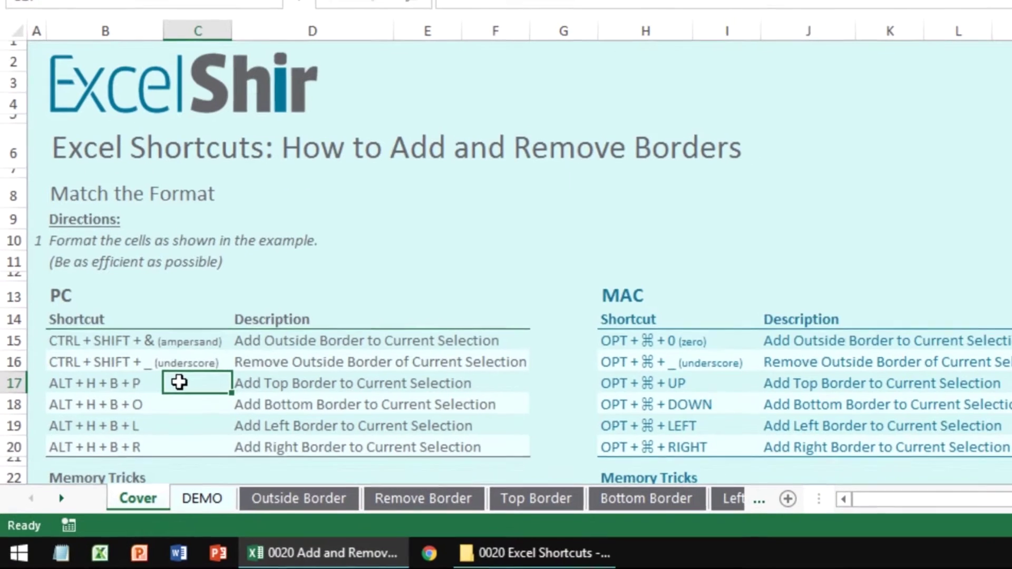
scroll(131, 431, "down", 3)
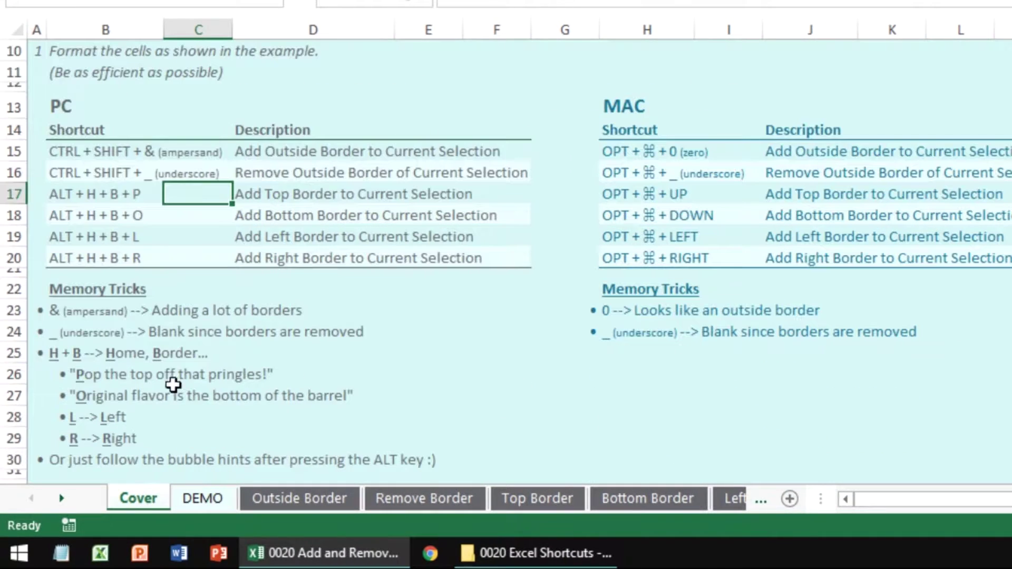
left_click(104, 158)
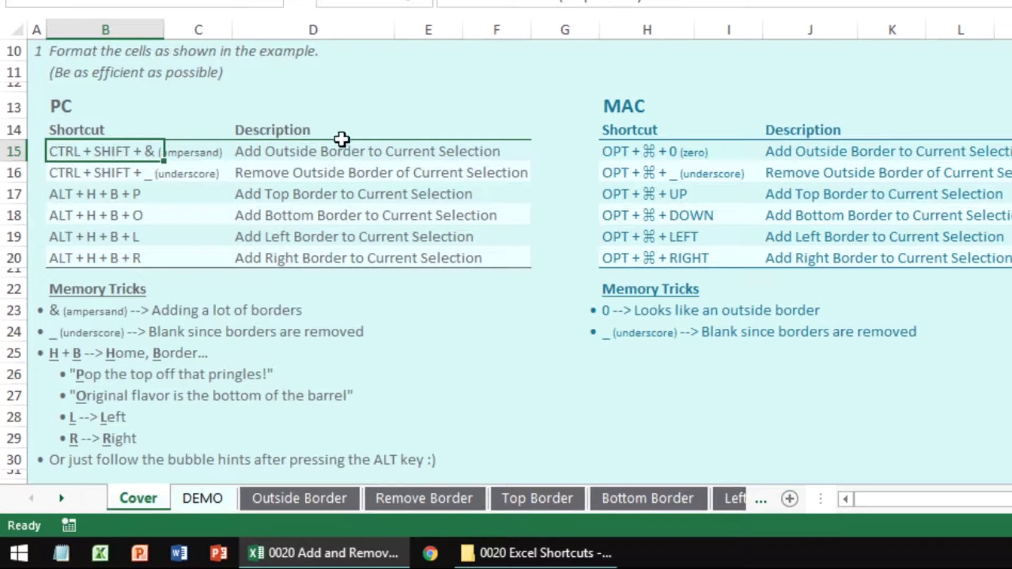
left_click(386, 146)
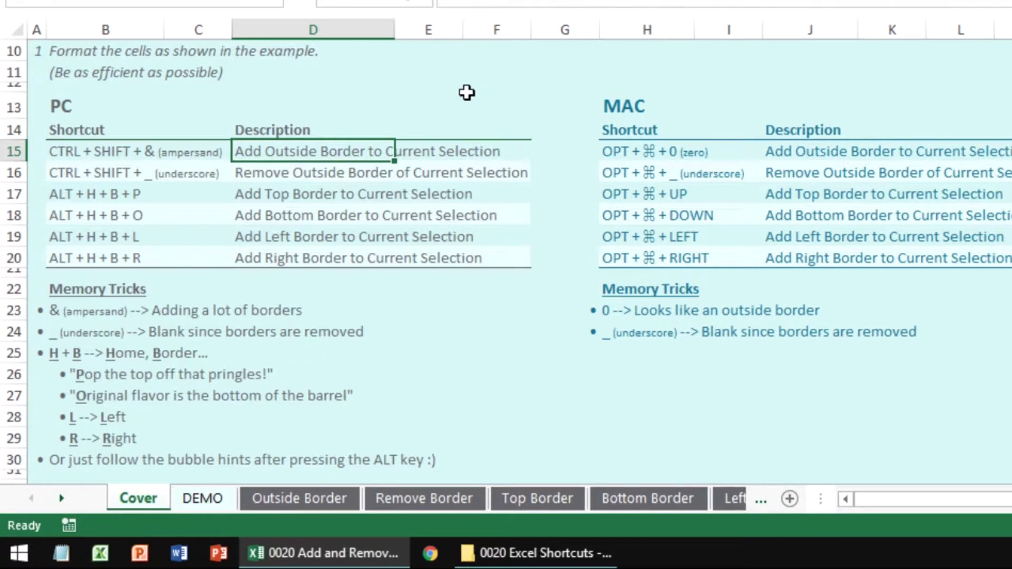
left_click(467, 96)
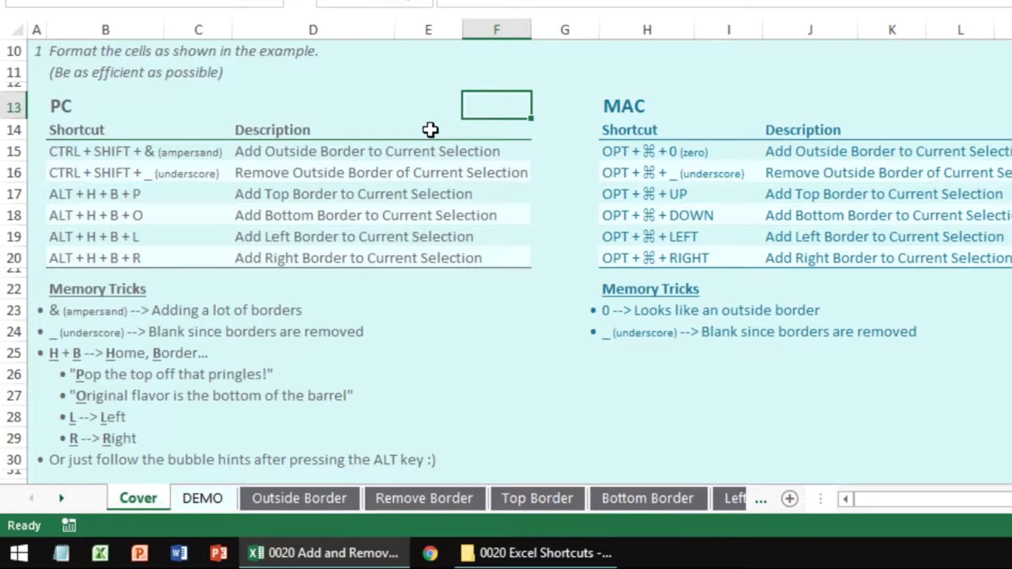
key("ctrl+Page_Down")
- Add outside borders around cell E9 and the block G7:I12 with Ctrl+Shift+&
left_click(303, 235)
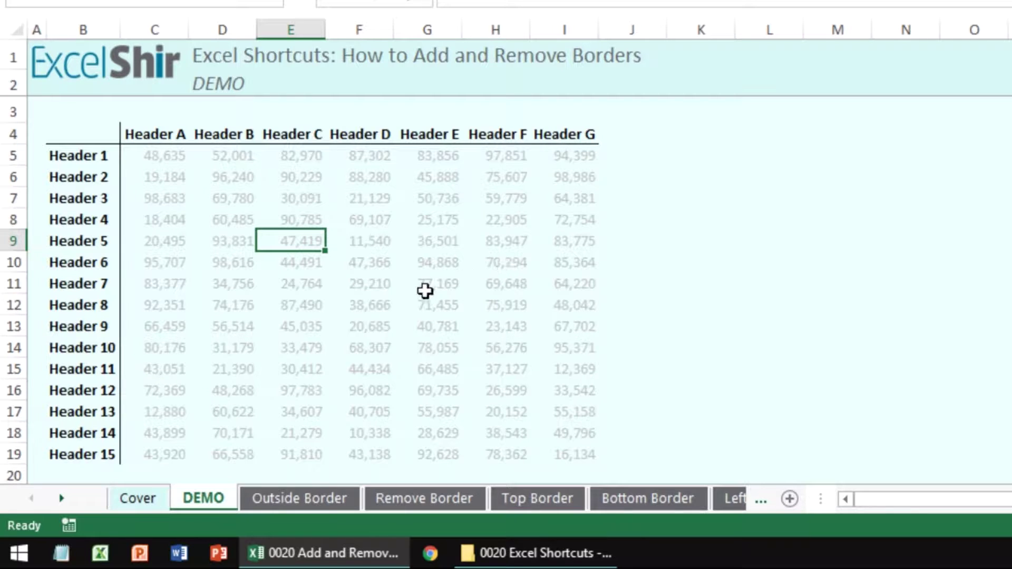
left_click(423, 292)
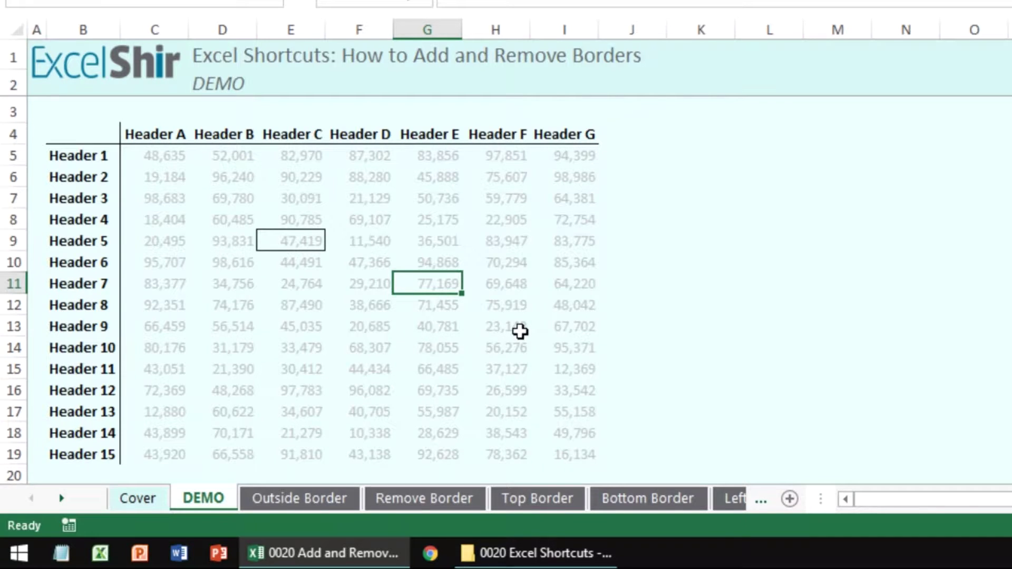
left_click_drag(403, 199, 533, 303)
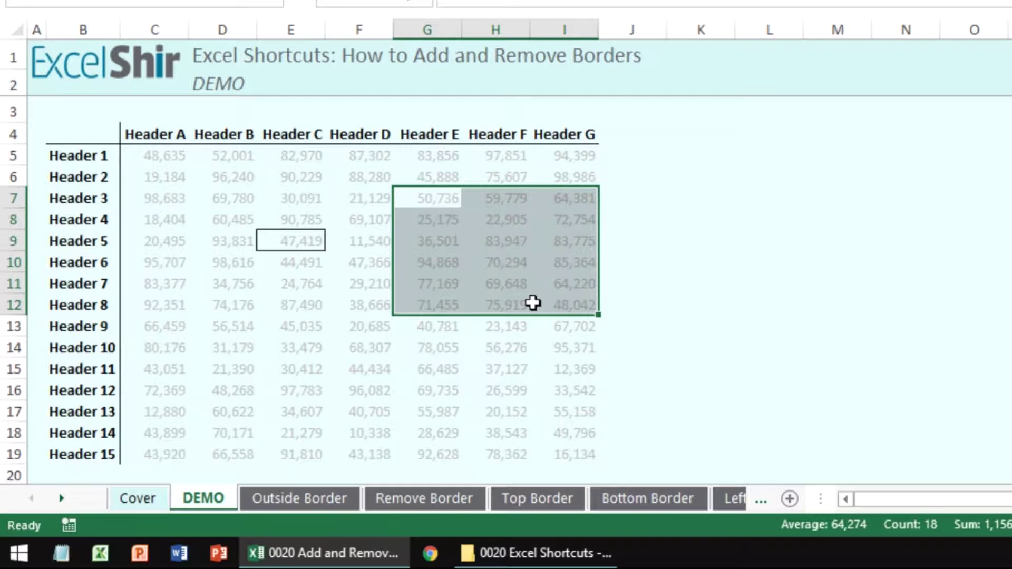
key("ctrl+shift+7")
key("Left")
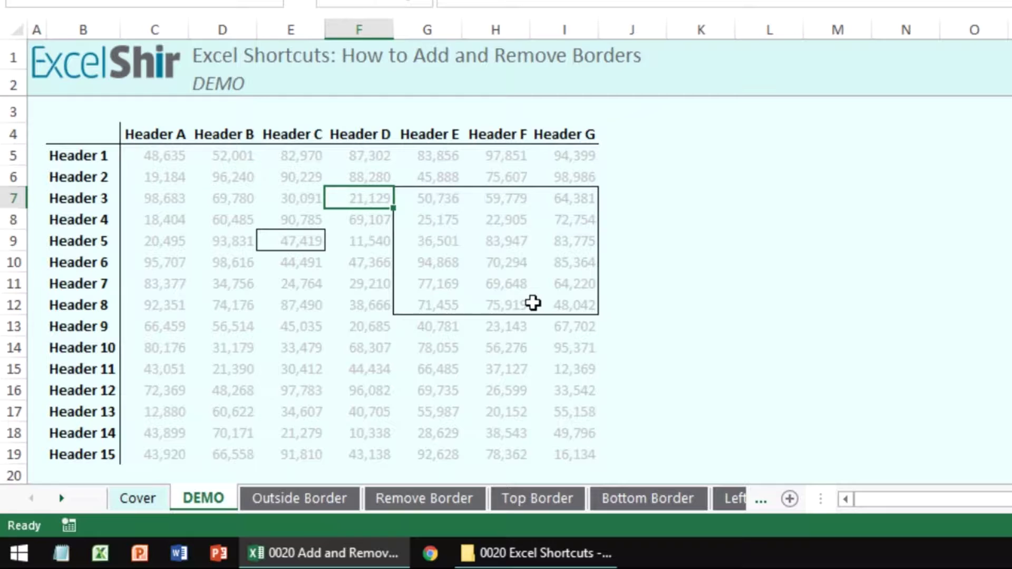
- Check the Cover shortcut list, then return to the DEMO sheet's bordered cell E9
key("ctrl+Page_Up")
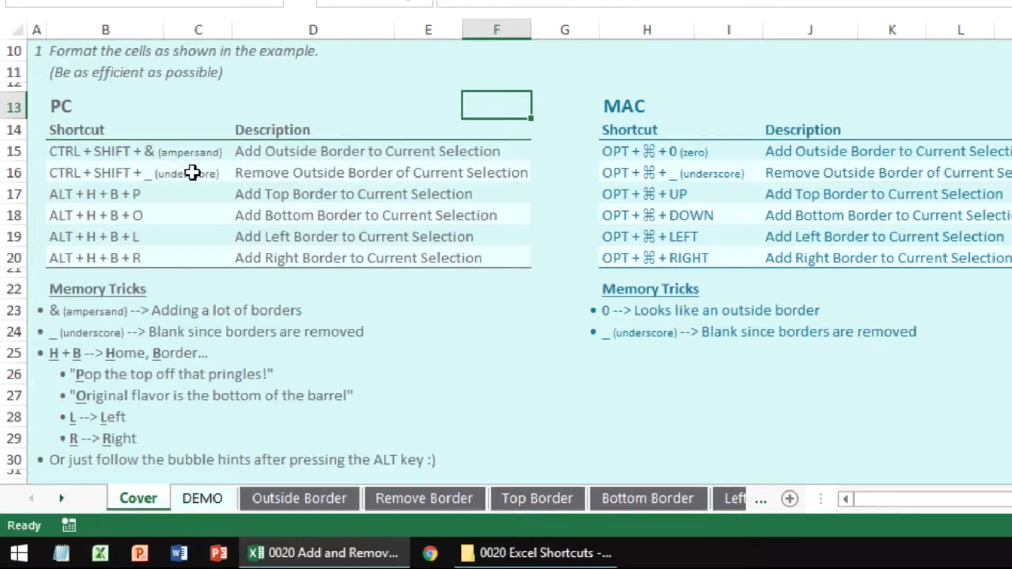
key("ctrl+Page_Down")
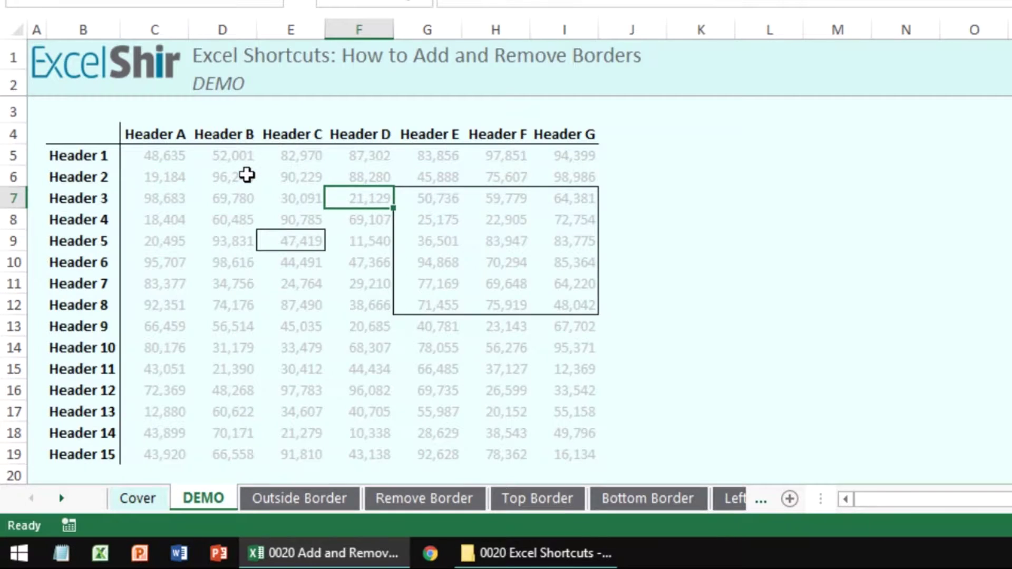
left_click(343, 318)
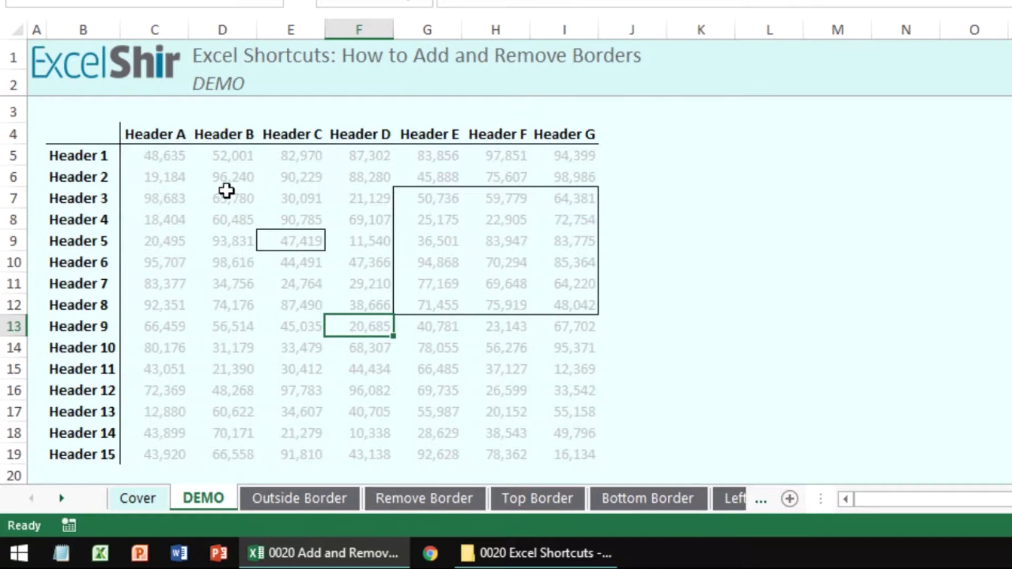
left_click(278, 238)
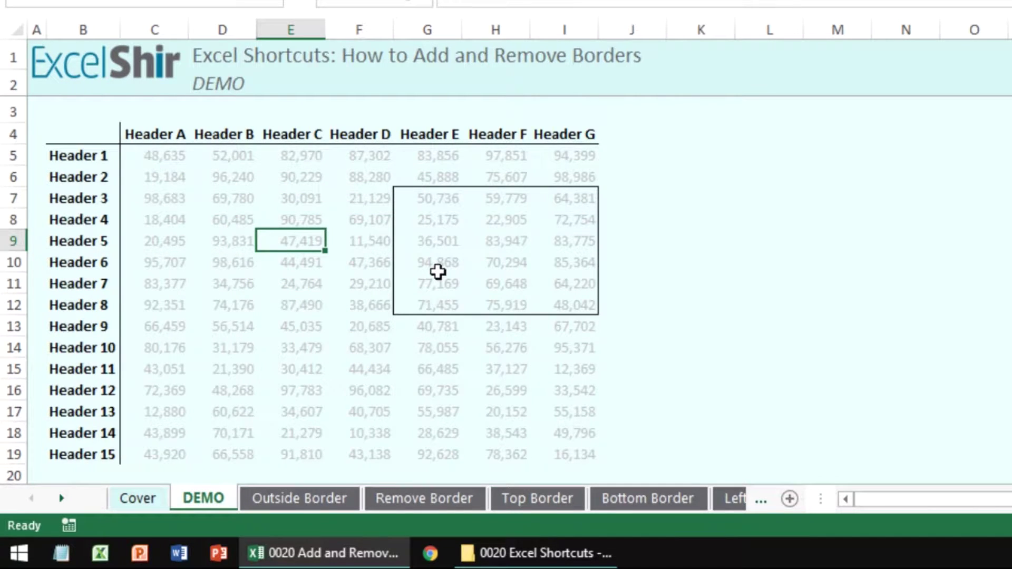
left_click(237, 344)
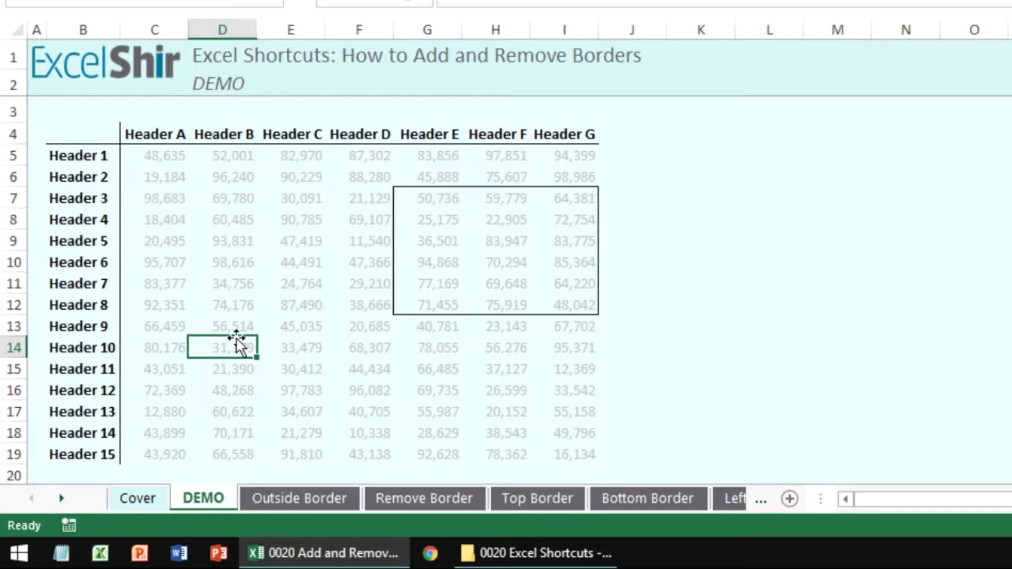
left_click(277, 240)
key("ctrl+shift+7")
- Remove the outside borders across C6:J15 with Ctrl+Shift+_ and go back to the Cover sheet
left_click(201, 174)
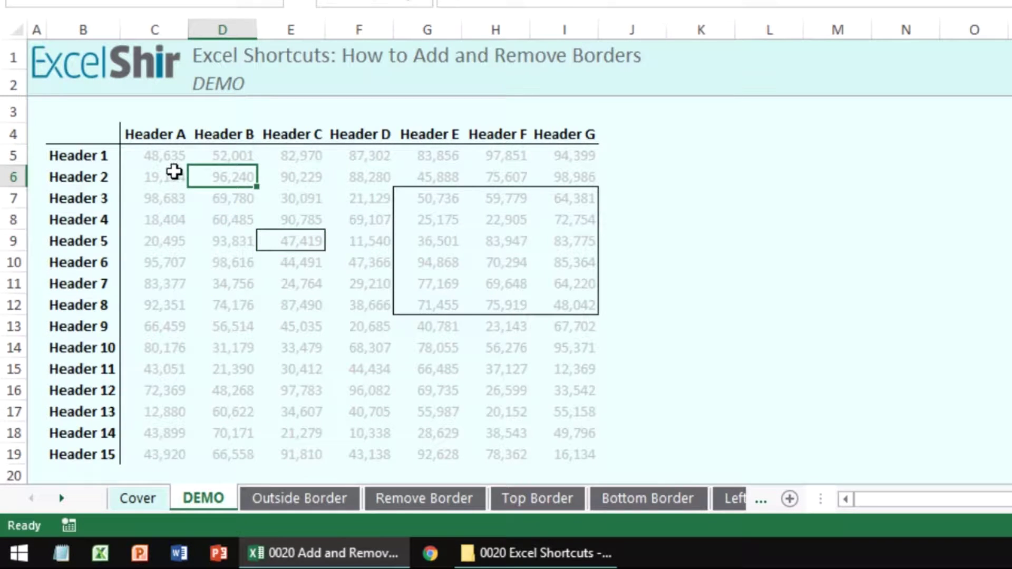
left_click_drag(174, 171, 636, 359)
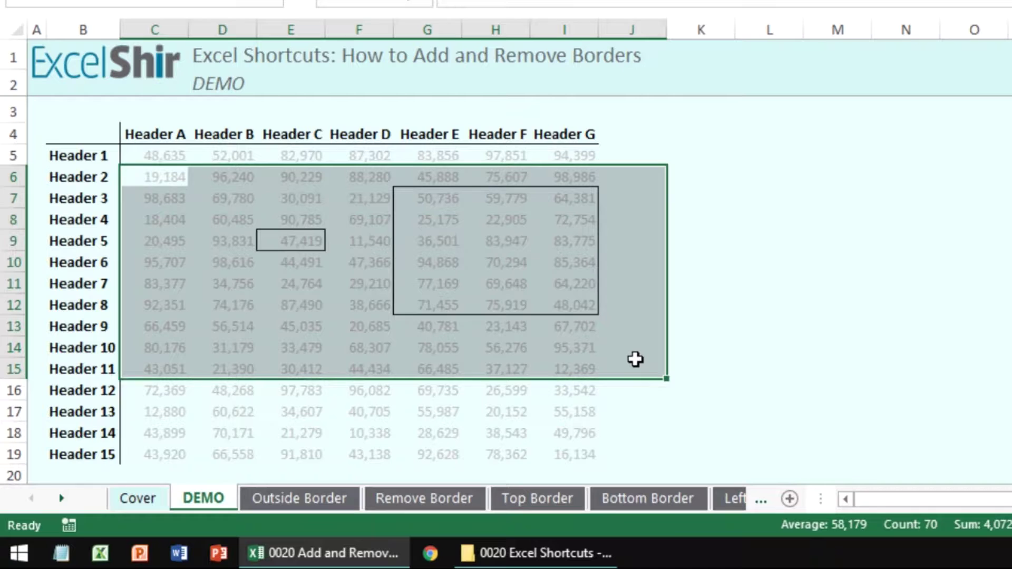
key("ctrl+shift+minus")
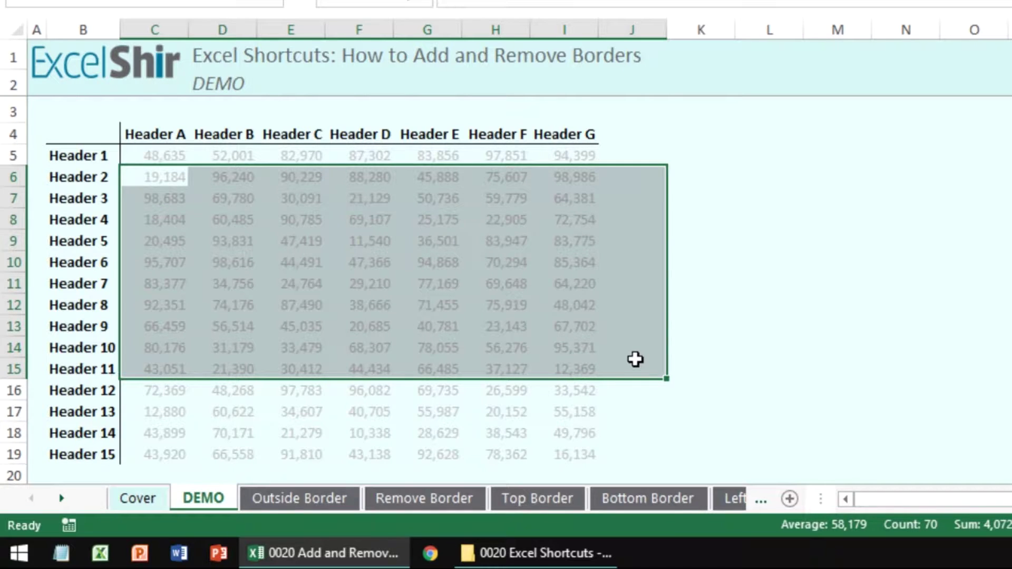
key("ctrl+Page_Up")
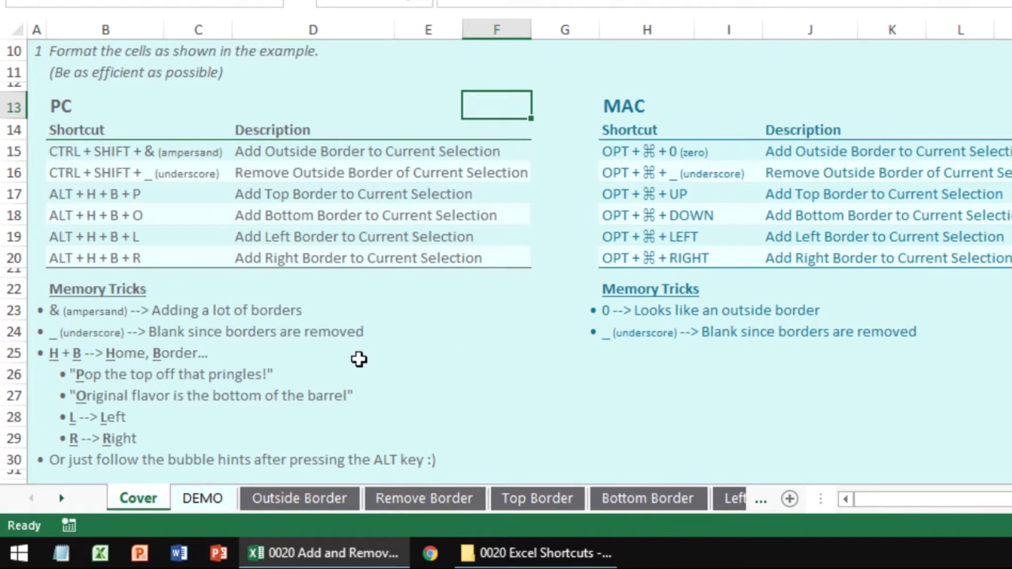
left_click(359, 359)
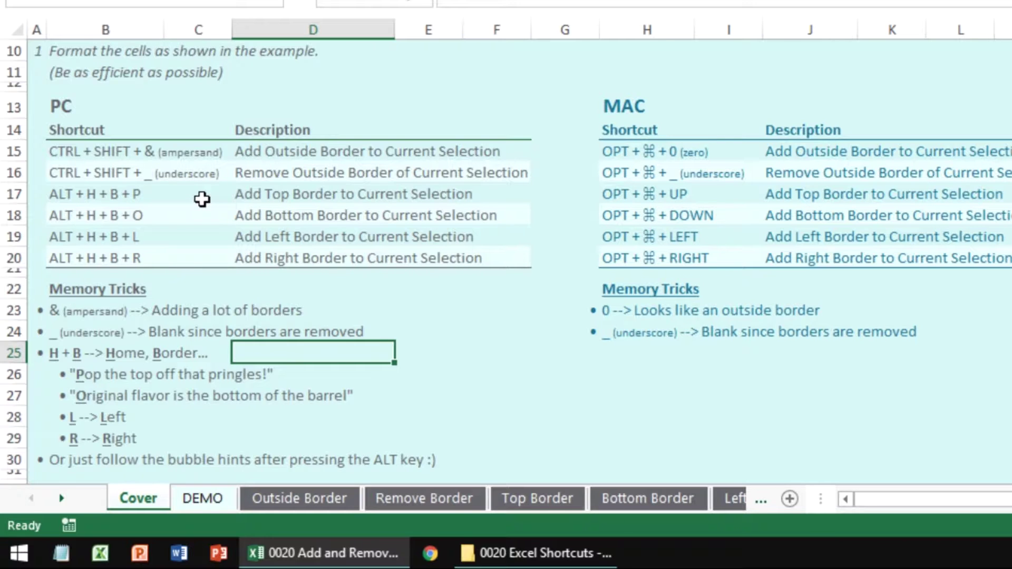
- On the DEMO sheet, add a top border to cell D8 via Alt+H+B
key("ctrl+Page_Down")
left_click(221, 218)
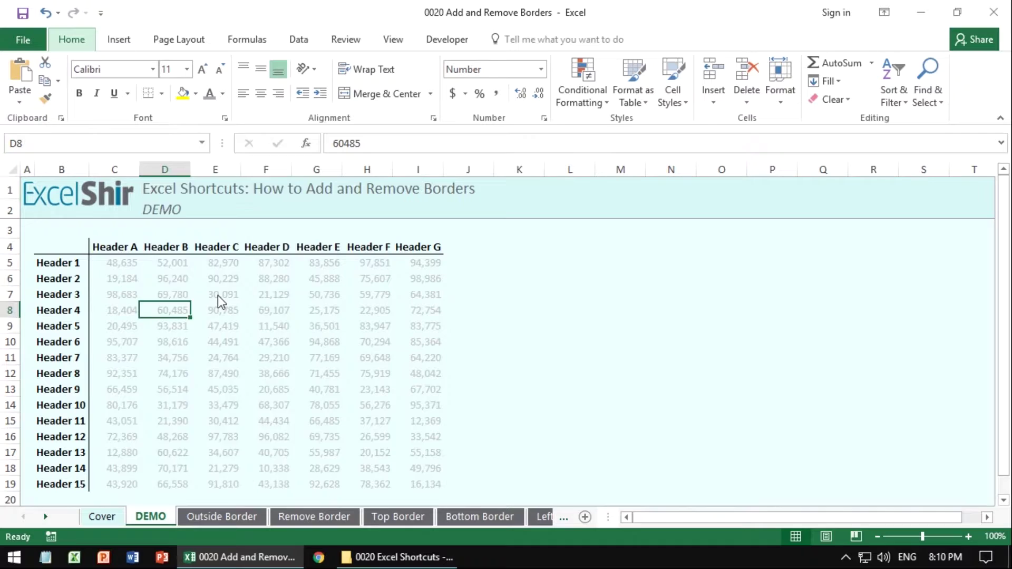
key("alt+h")
key("b")
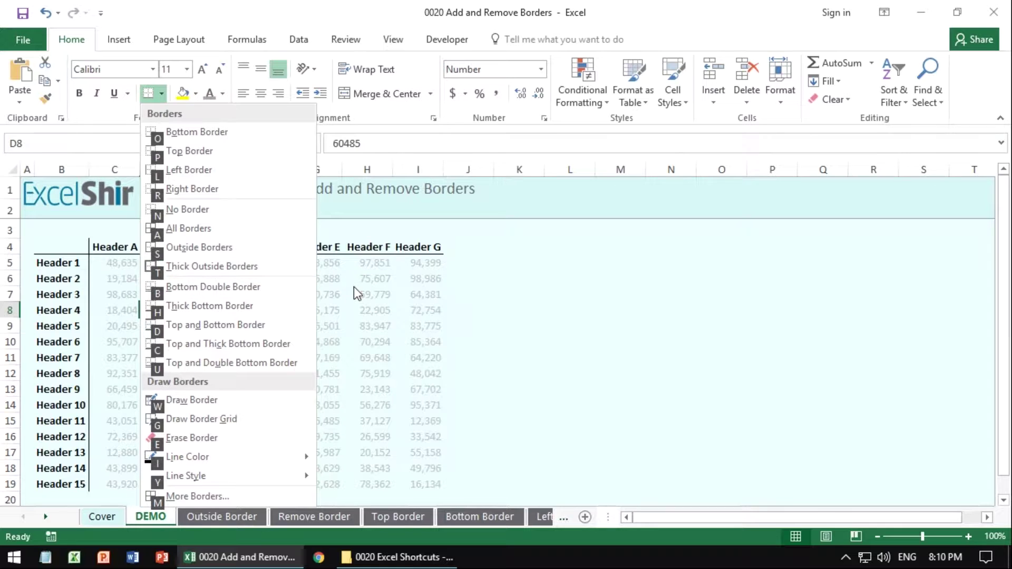
key("p")
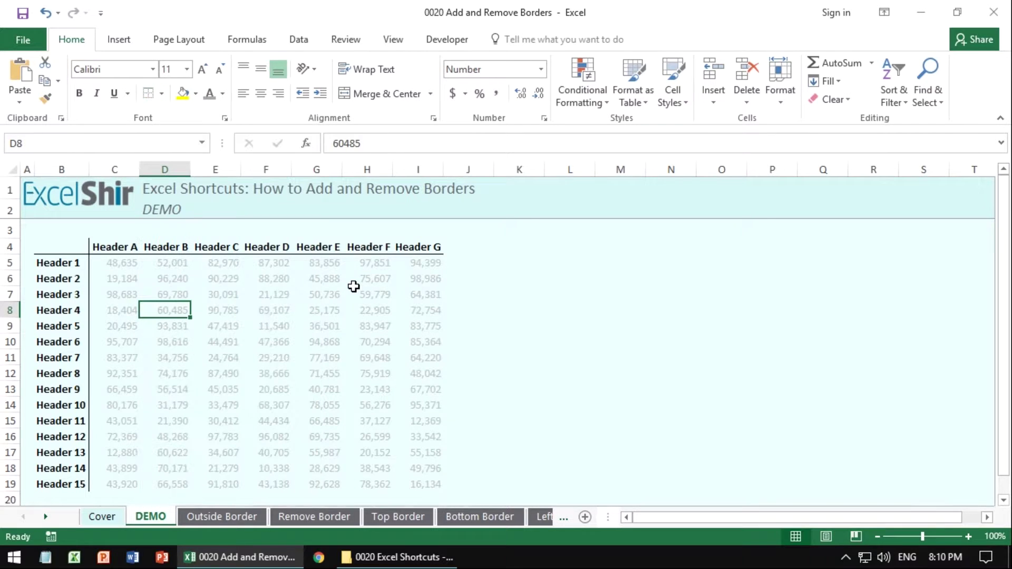
key("Down")
key("Right")
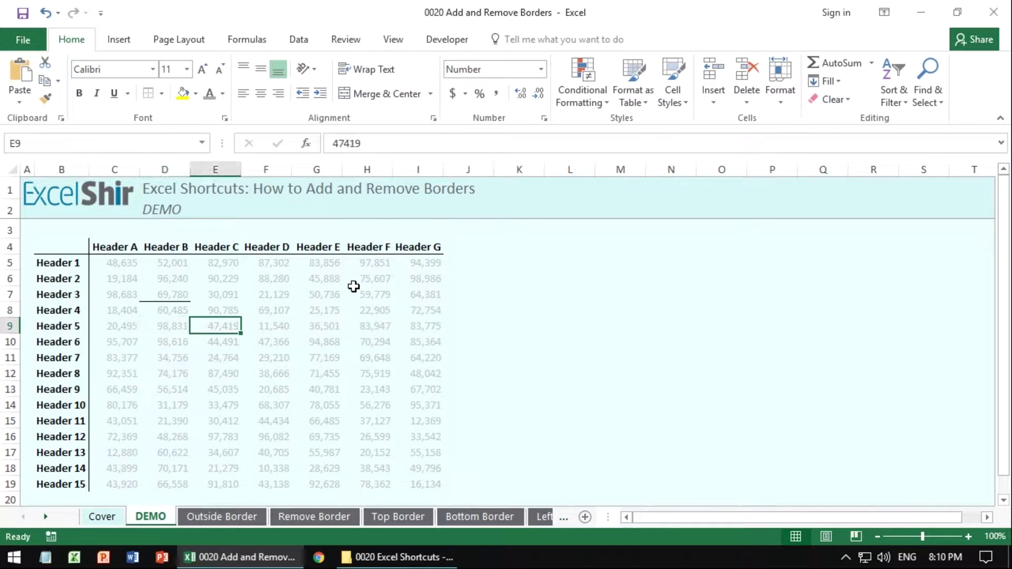
- Give cell E8 a bottom border
left_click(339, 310)
left_click(252, 311)
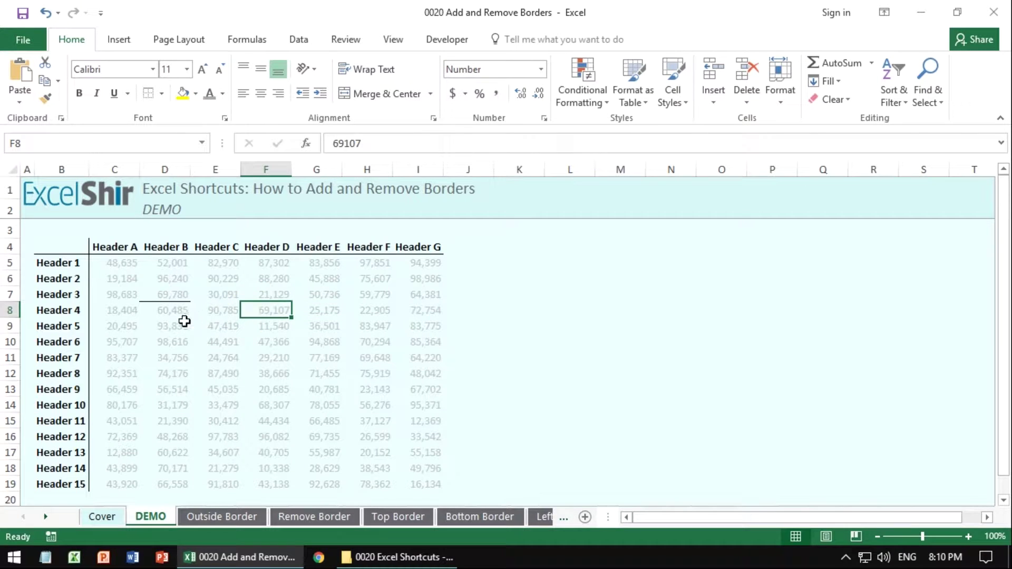
left_click(178, 310)
left_click(224, 311)
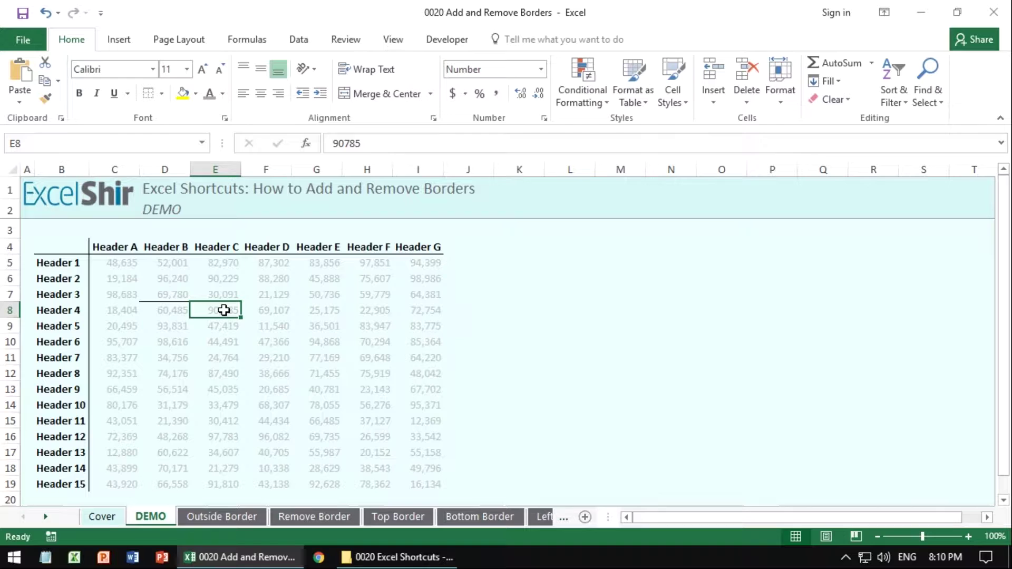
left_click(257, 312)
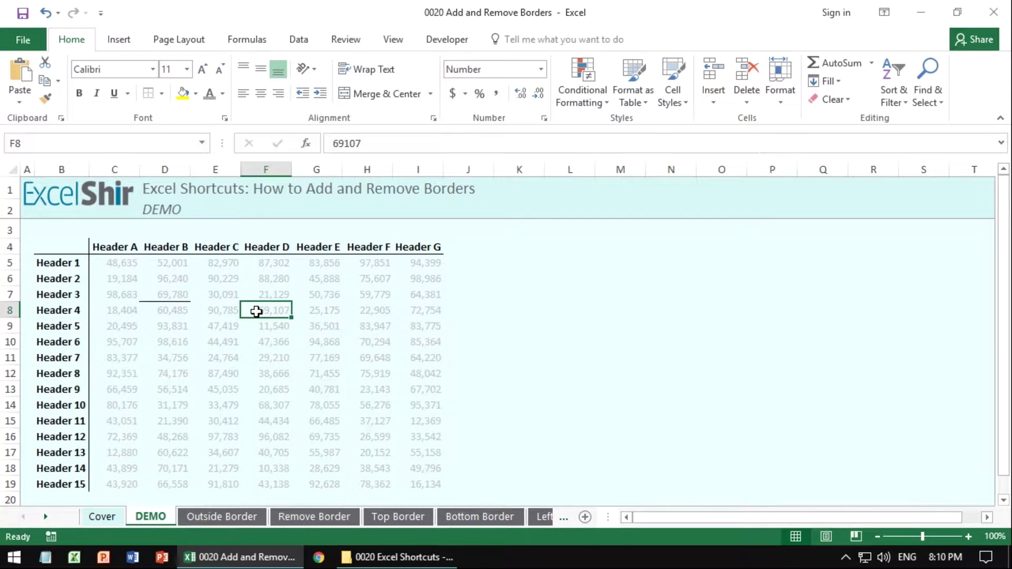
left_click(216, 311)
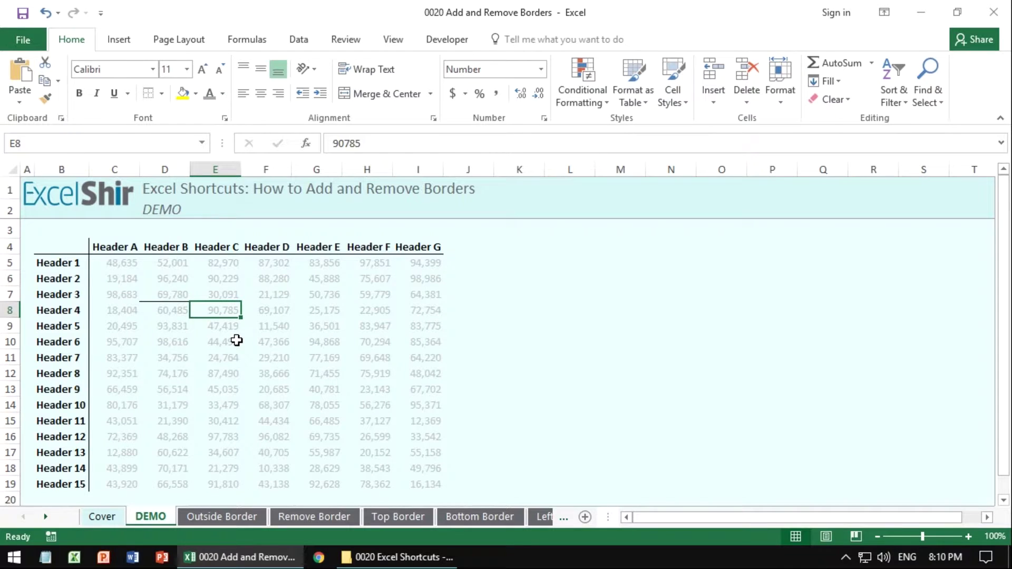
key("alt")
key("h")
key("b")
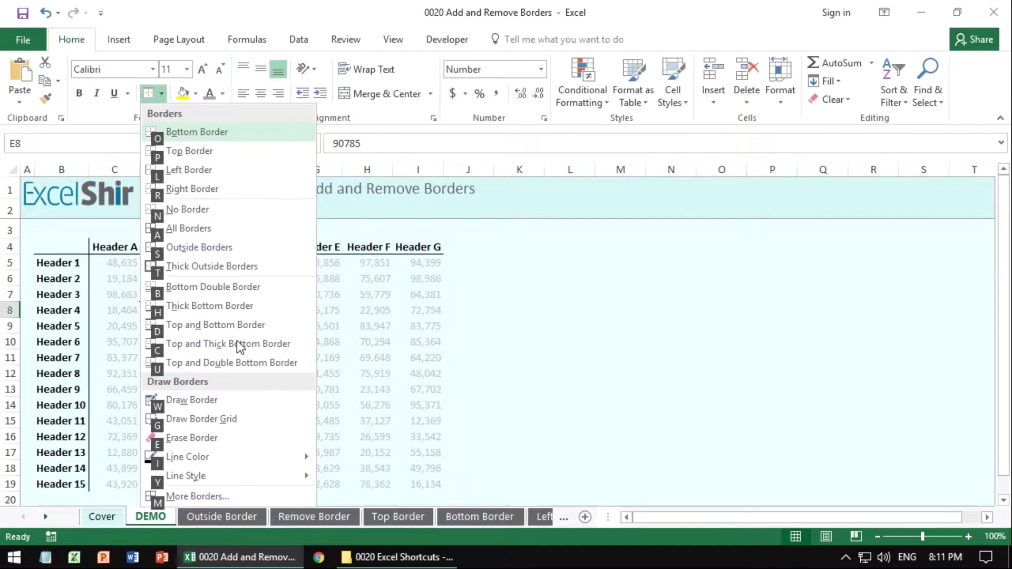
key("p")
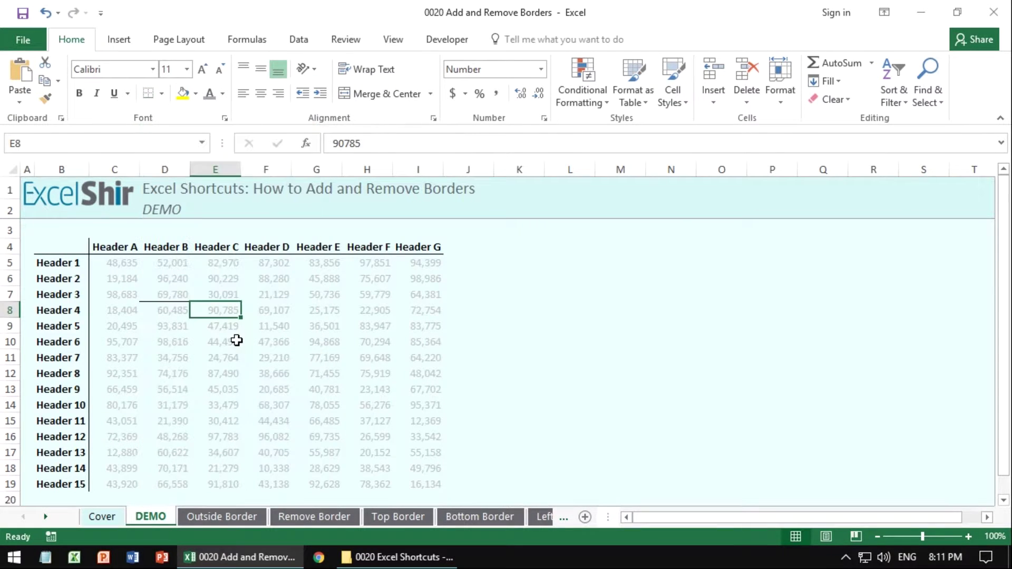
- Add a bottom border under cell F9
left_click(277, 324)
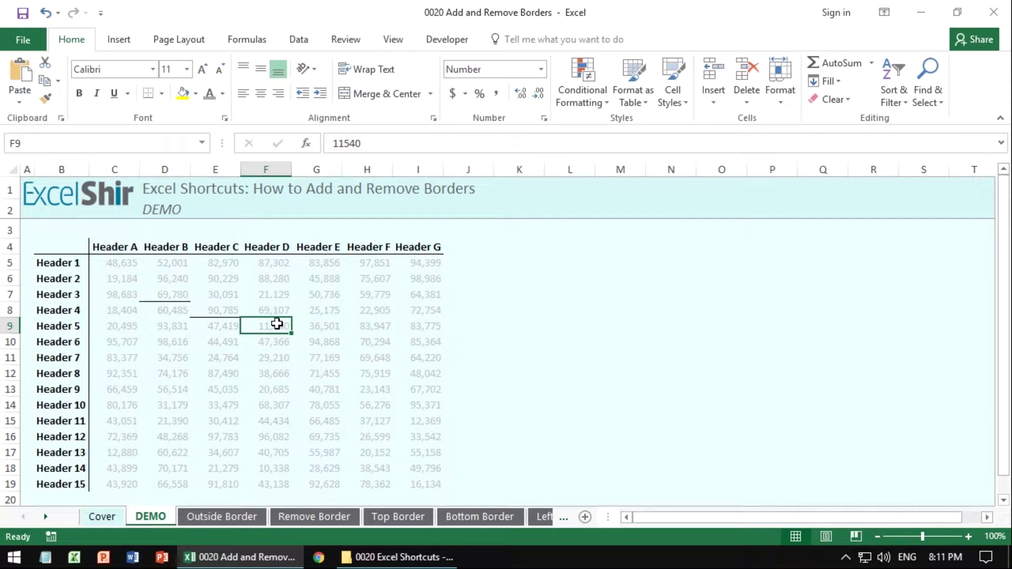
key("alt+h+b")
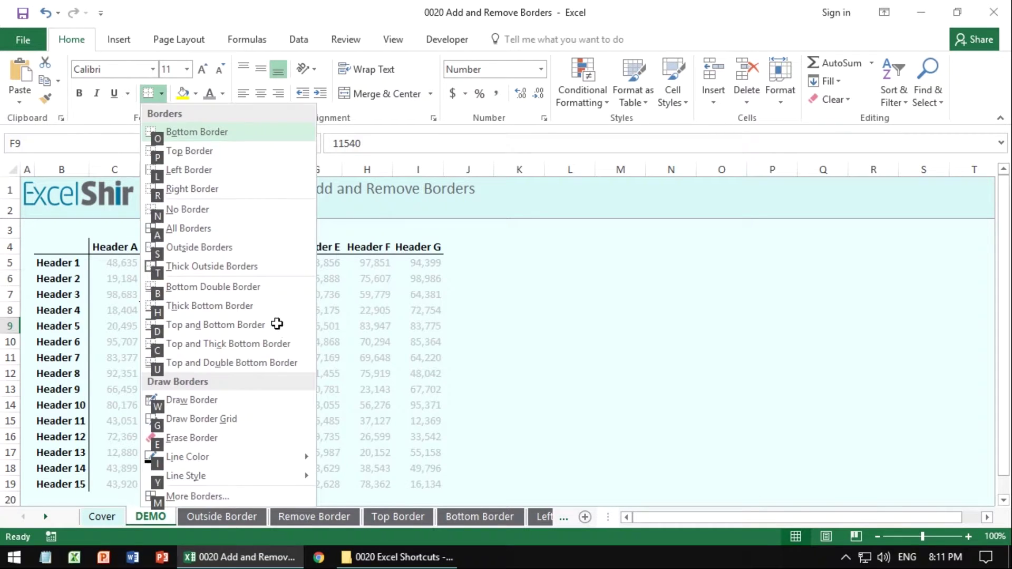
key("Escape")
- Add a side border to cell G7
left_click(311, 324)
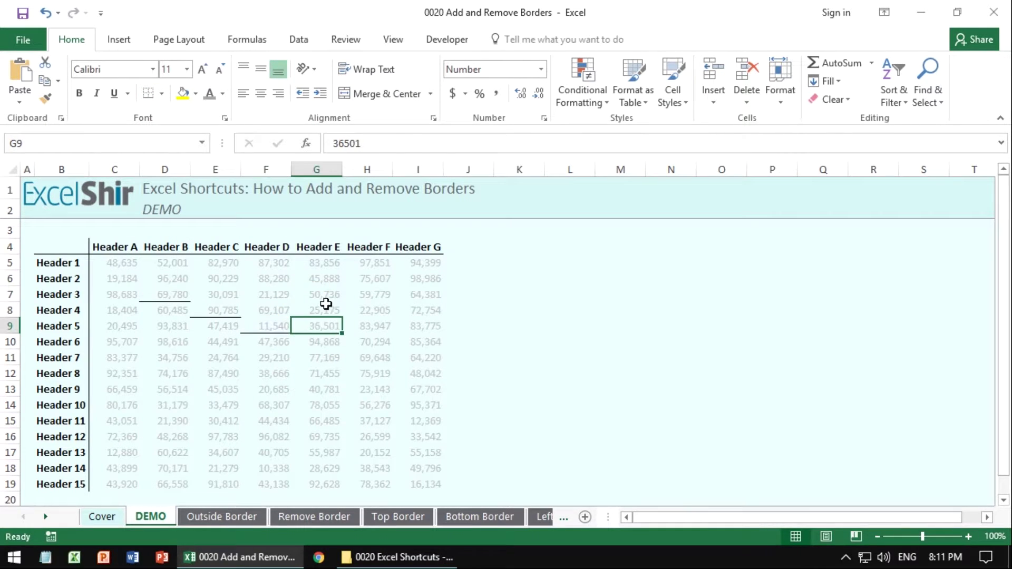
left_click(330, 296)
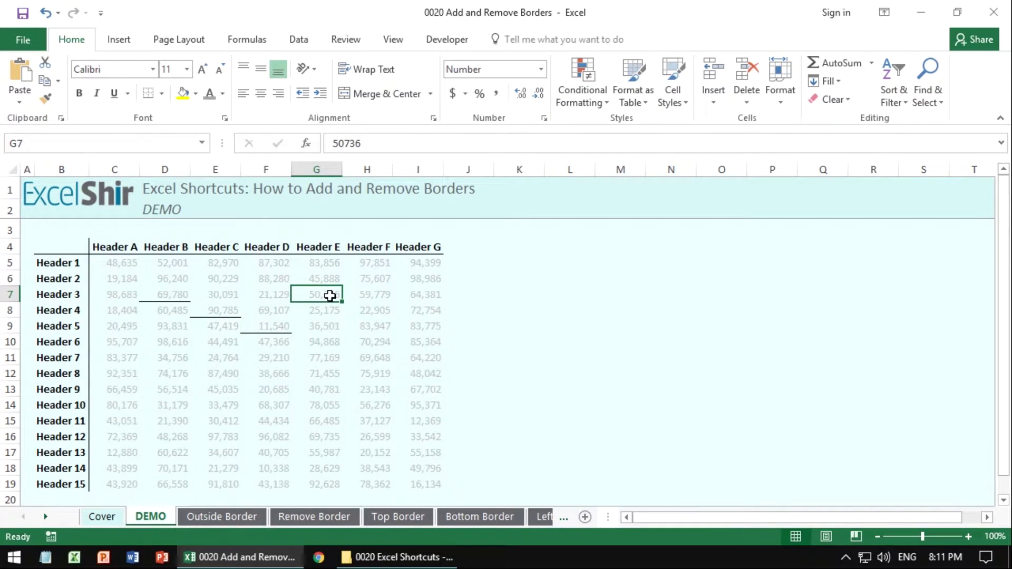
key("alt")
key("h")
key("b")
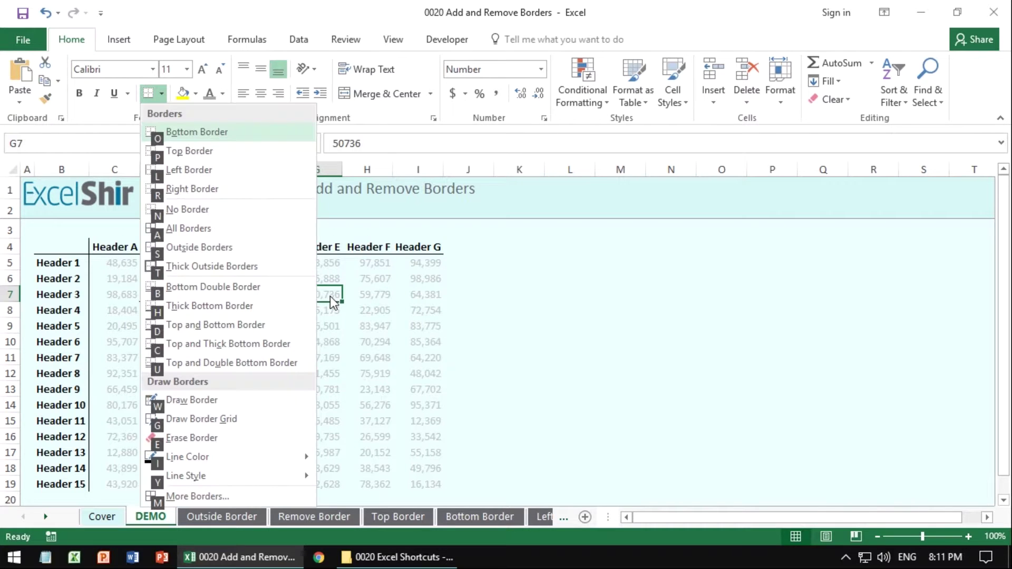
key("o")
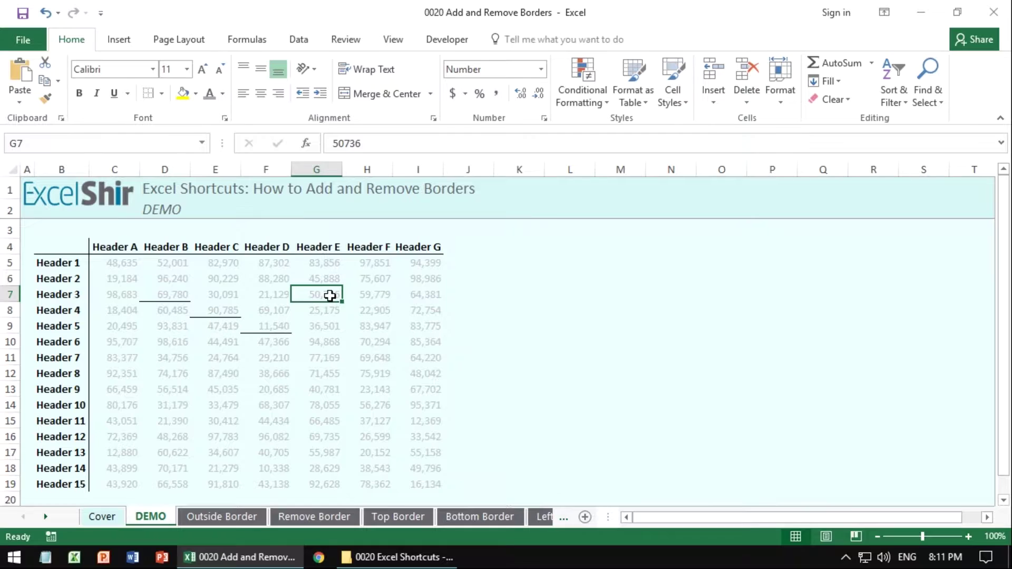
- Open the border options for I10, cancel out, and return to the Cover sheet
left_click(407, 340)
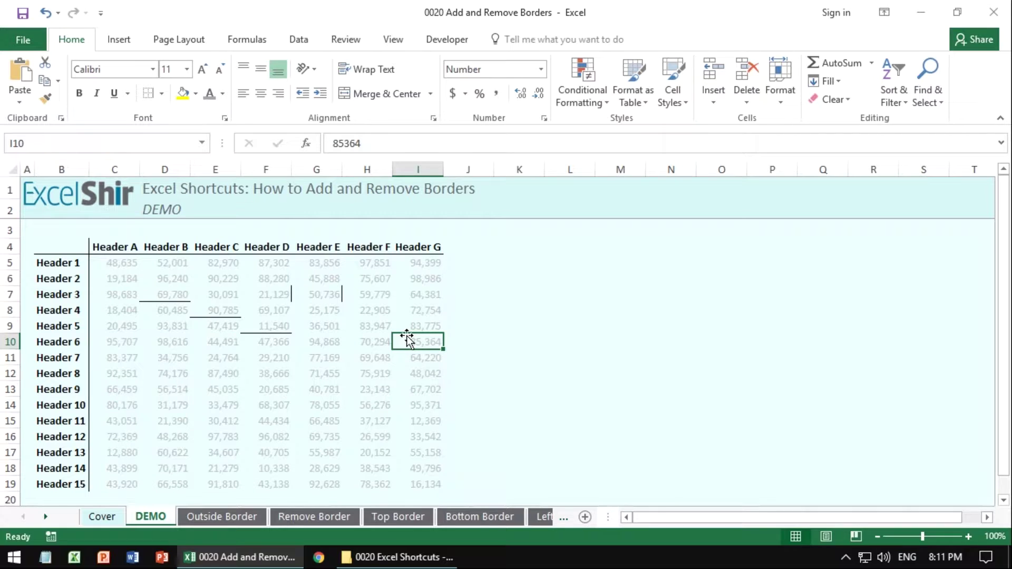
key("alt")
key("h")
key("b")
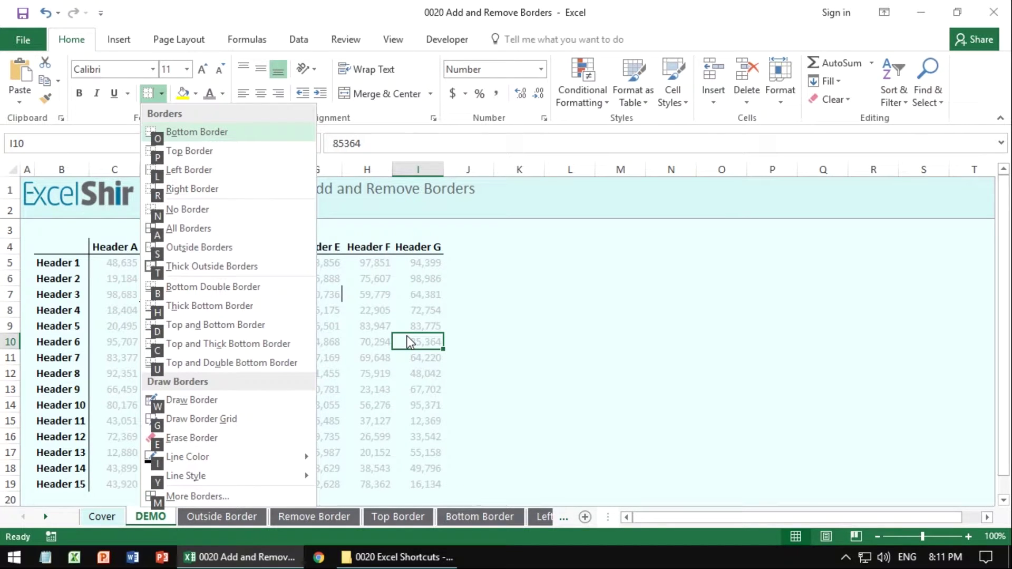
key("Escape")
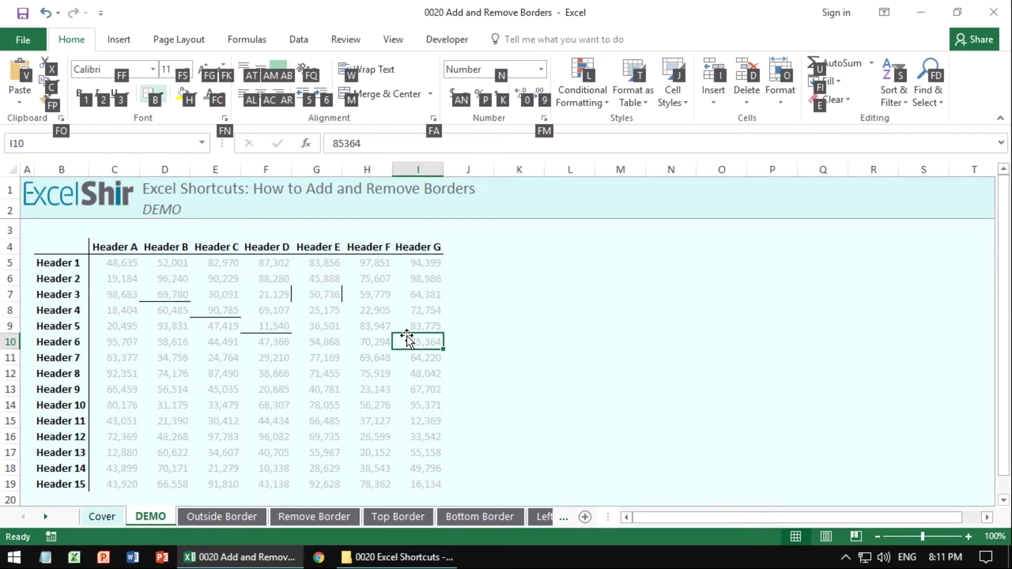
key("Escape")
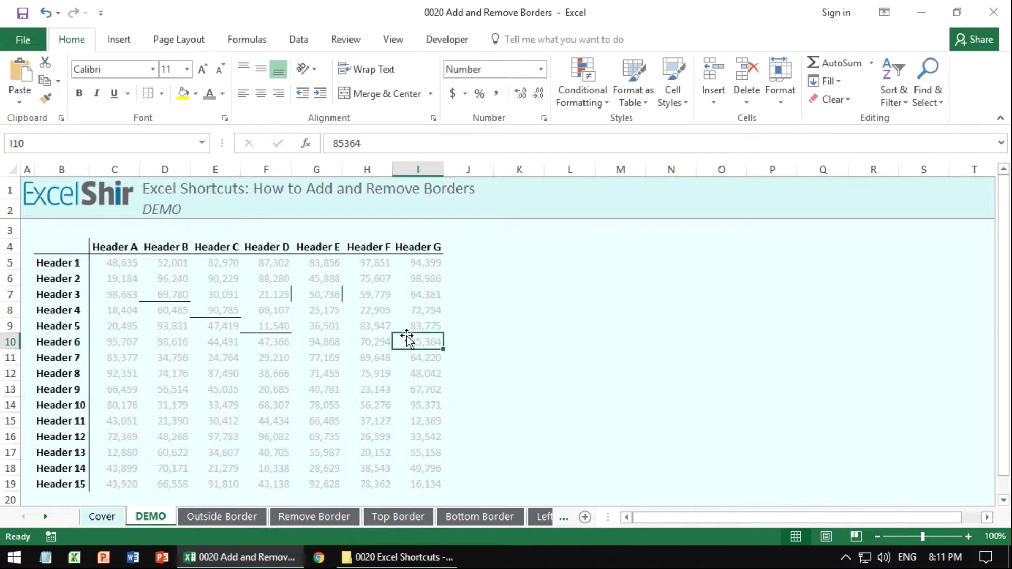
key("ctrl+Page_Up")
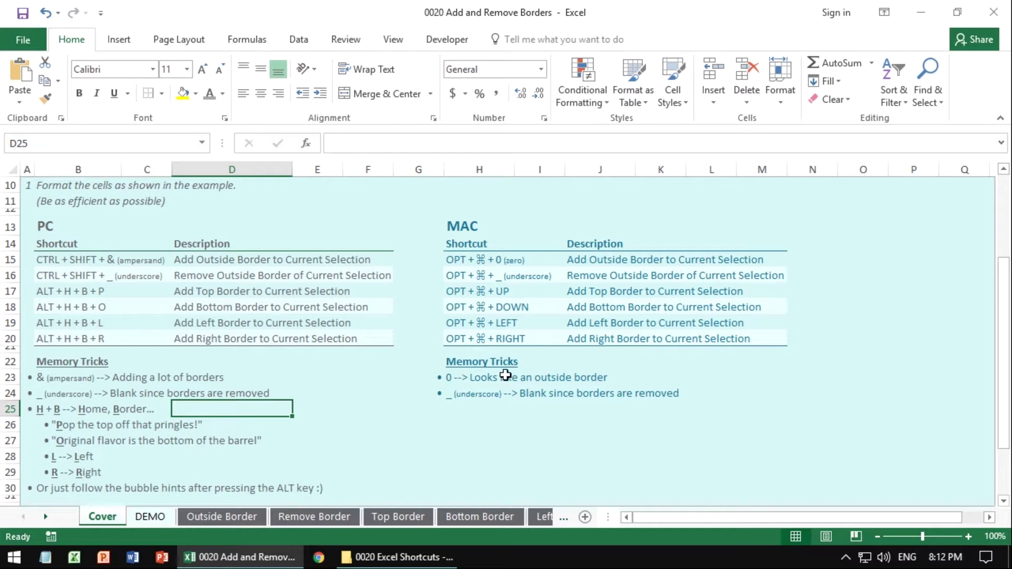
left_click(702, 364)
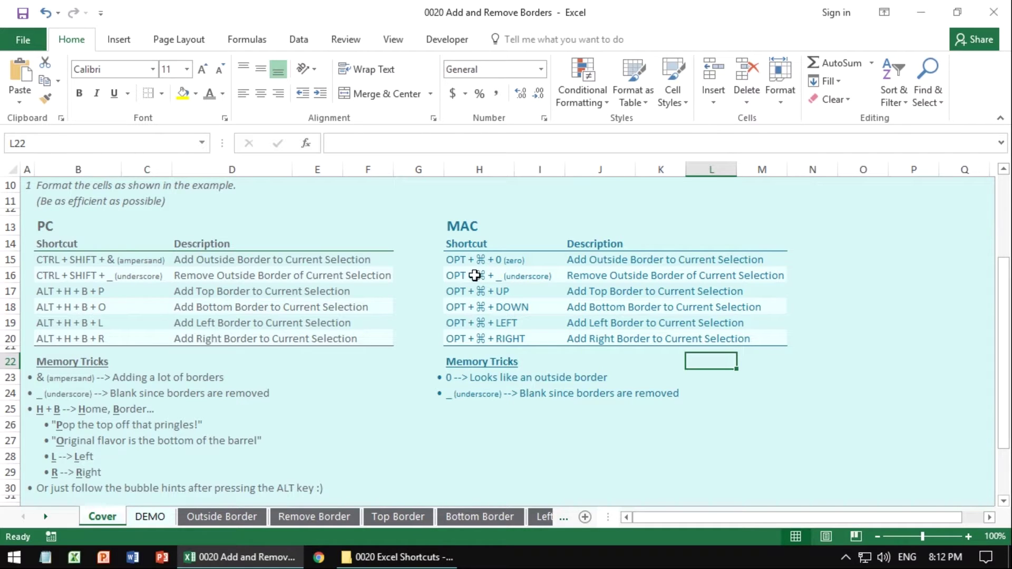
left_click_drag(549, 292, 548, 337)
left_click(626, 360)
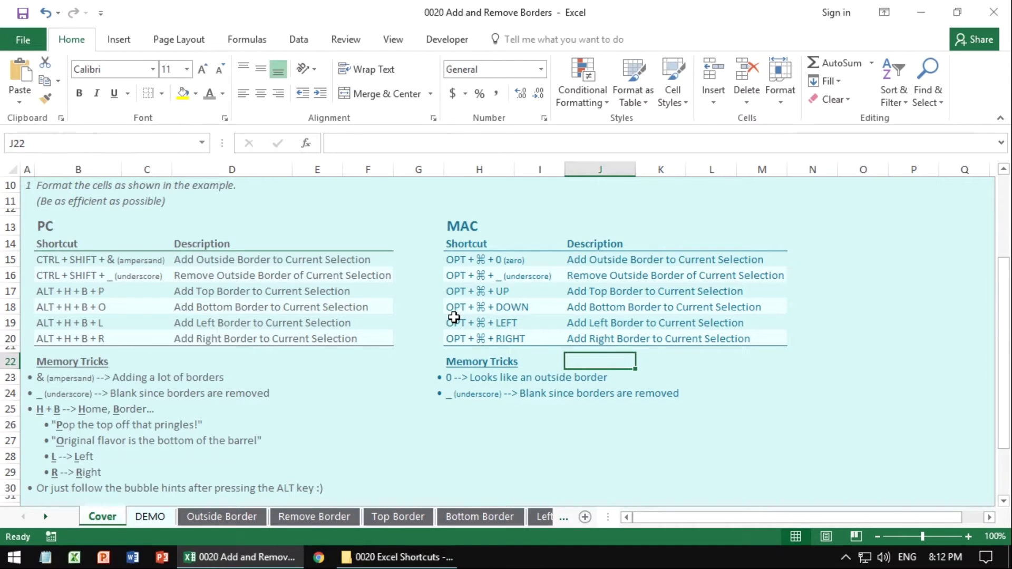
- On the Outside Border sheet, compare with the example and outline D6:D7
key("ctrl+Page_Down")
key("ctrl+Page_Down")
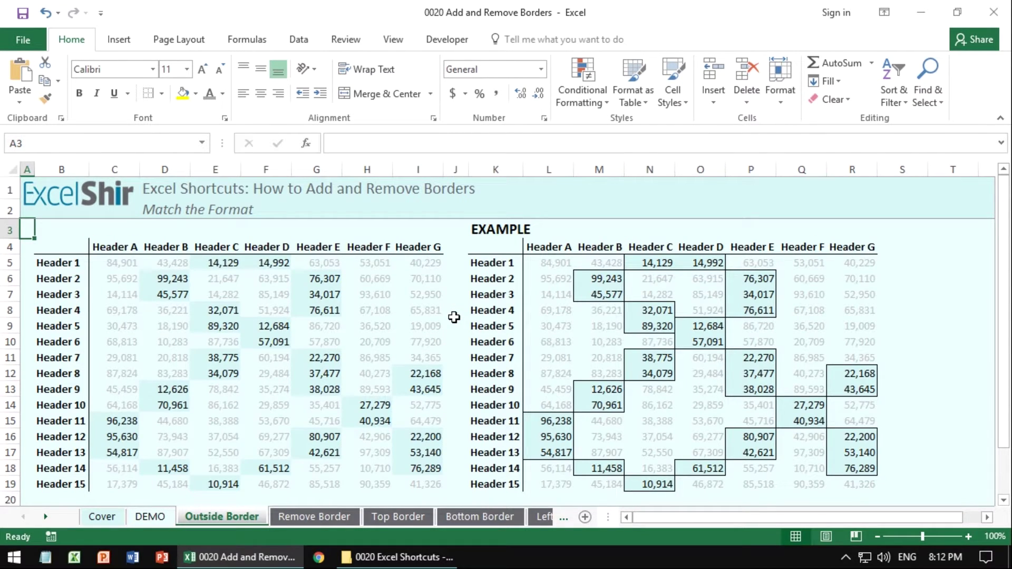
left_click_drag(82, 246, 414, 478)
left_click(574, 275)
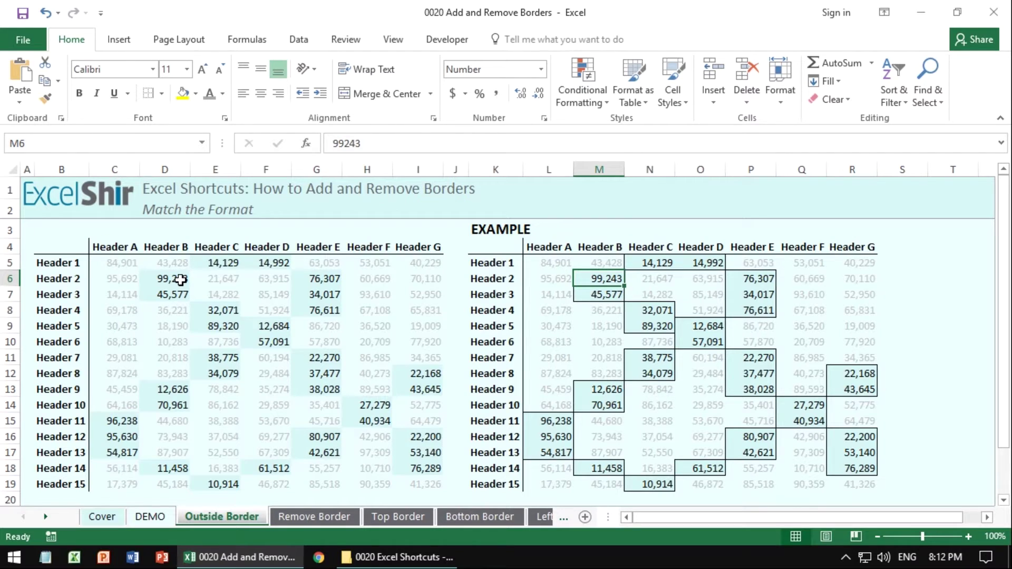
left_click_drag(180, 279, 177, 292)
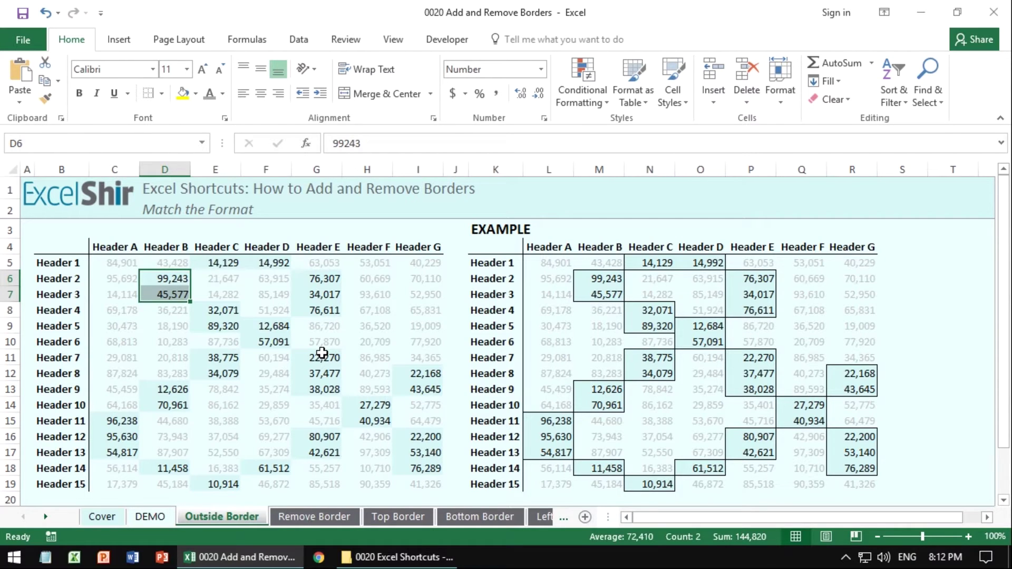
key("ctrl+shift+7")
key("Up")
- Outline E5:F5 and G6:G8 with Ctrl+Shift+& to match the example
key("Right")
key("shift+Right")
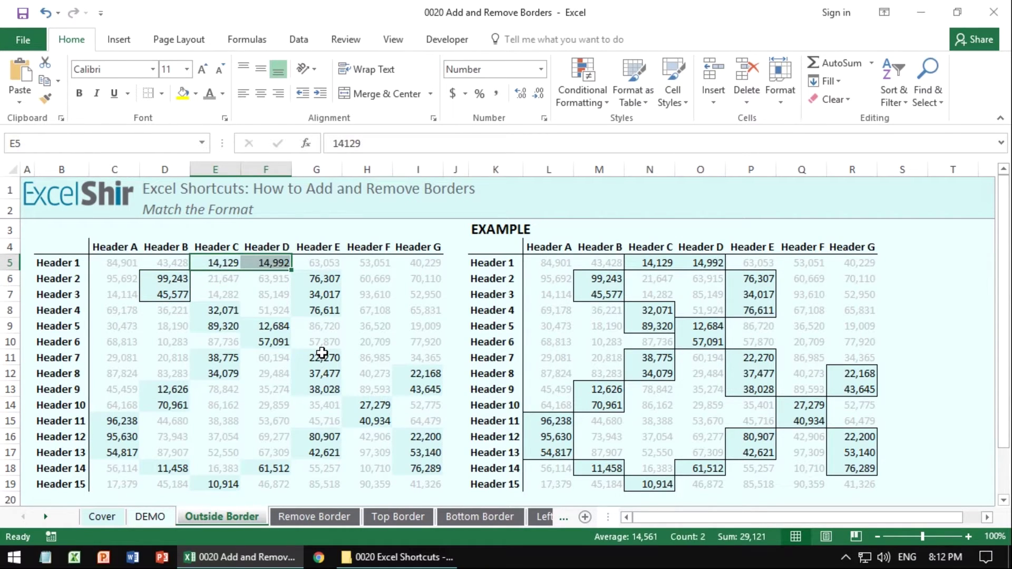
key("ctrl+shift+7")
key("Down")
key("Right")
key("Right")
key("shift+Down")
key("shift+Down")
key("ctrl+shift+7")
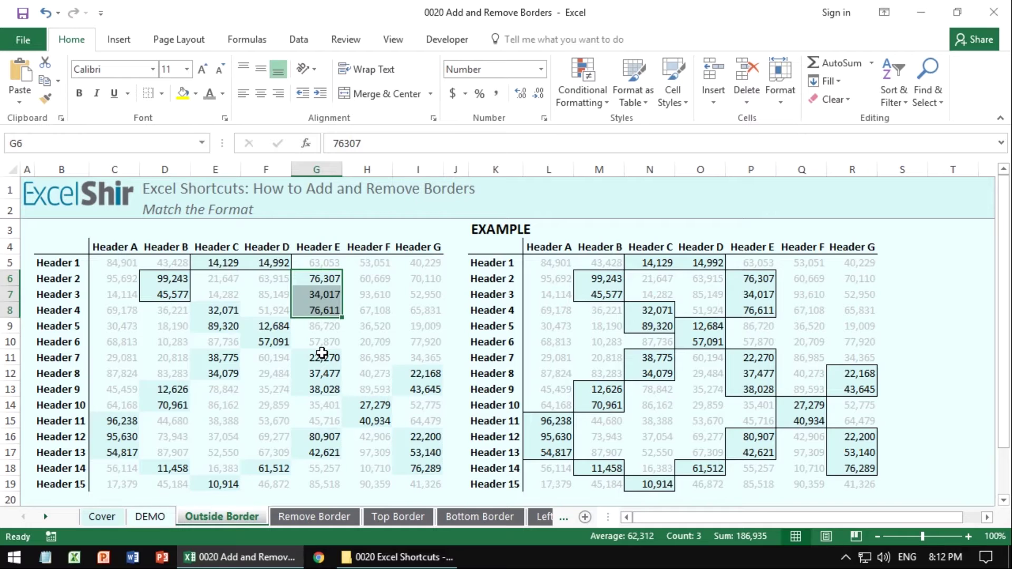
key("Right")
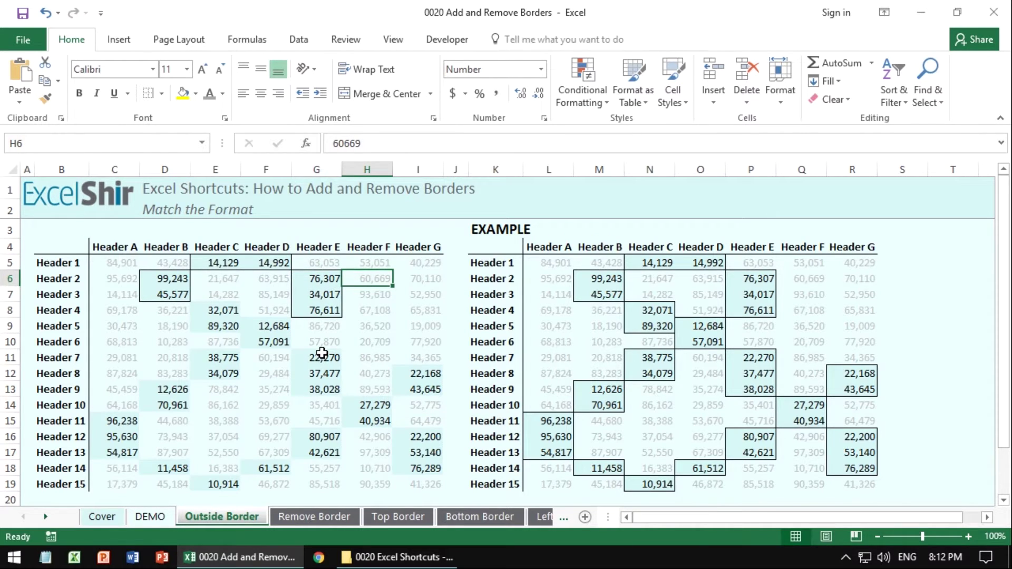
- Step past the Bottom Border and Right Border sheets to Border CHALLENGE
key("ctrl+Page_Down")
key("ctrl+Page_Down")
key("ctrl+Page_Down")
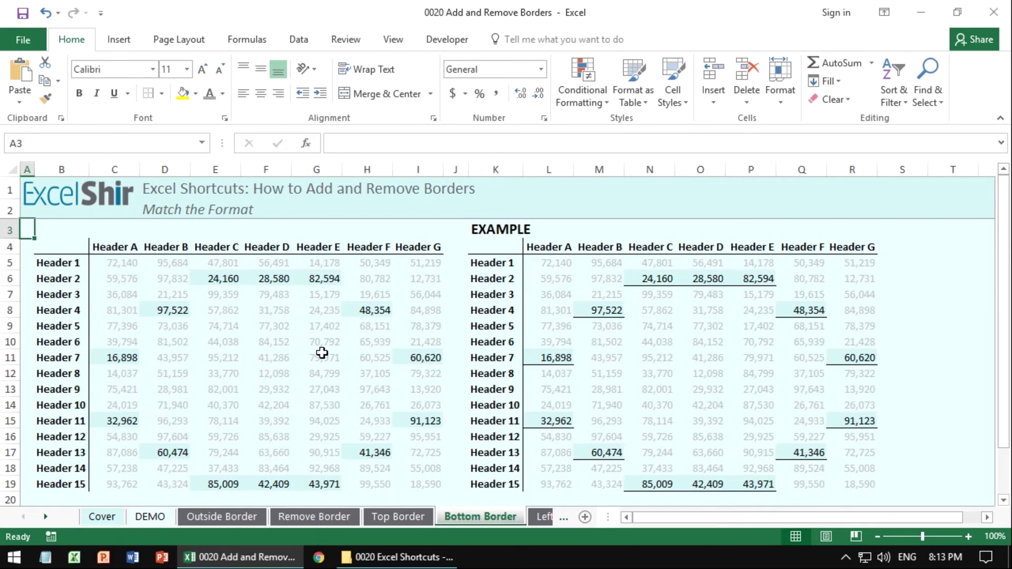
key("ctrl+Page_Down")
key("ctrl+Page_Down")
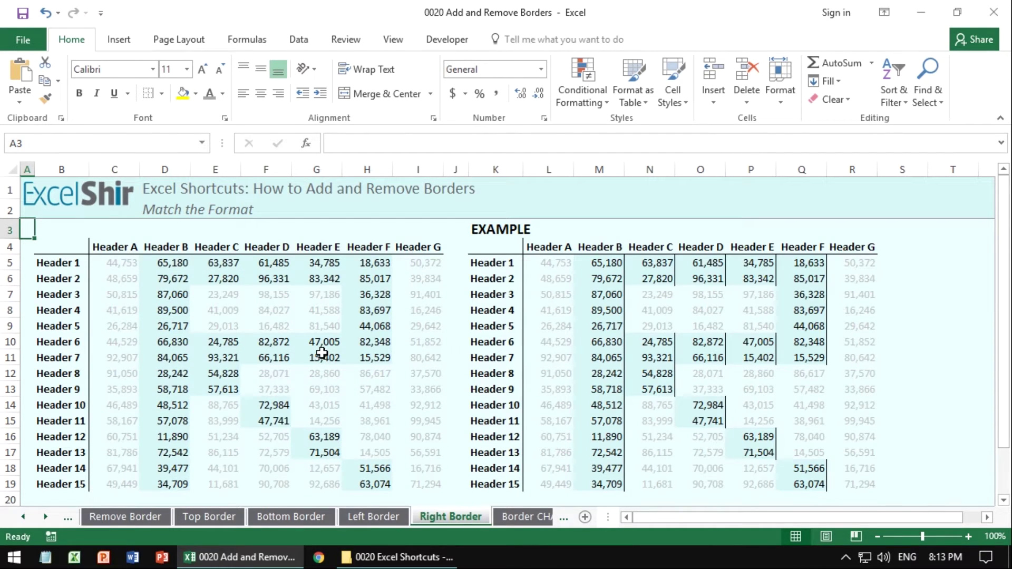
key("ctrl+Page_Down")
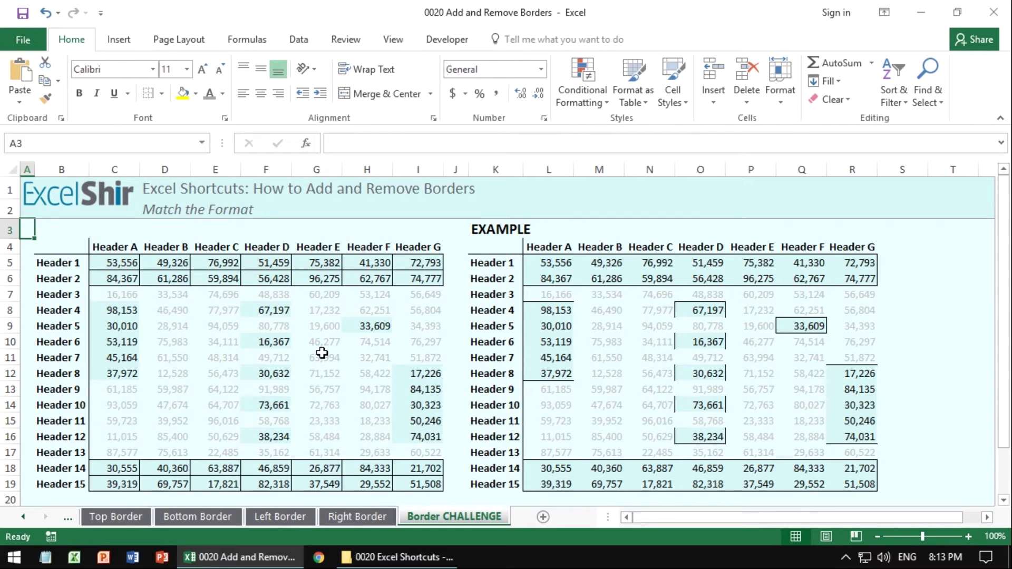
- Load excelshir.com and scroll through its Excel PC keyboard-shortcuts PDF
type("excel")
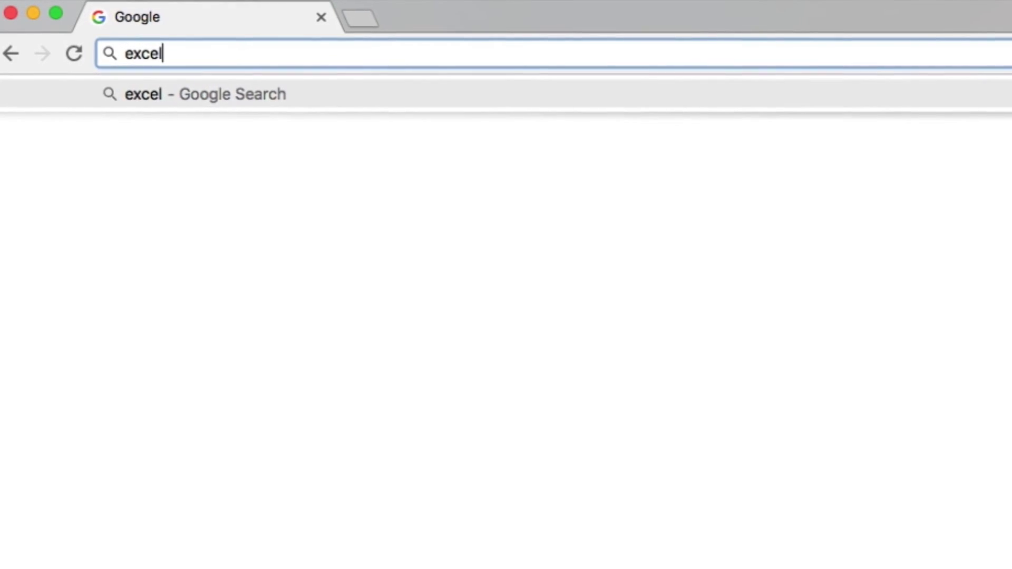
type("shir.com")
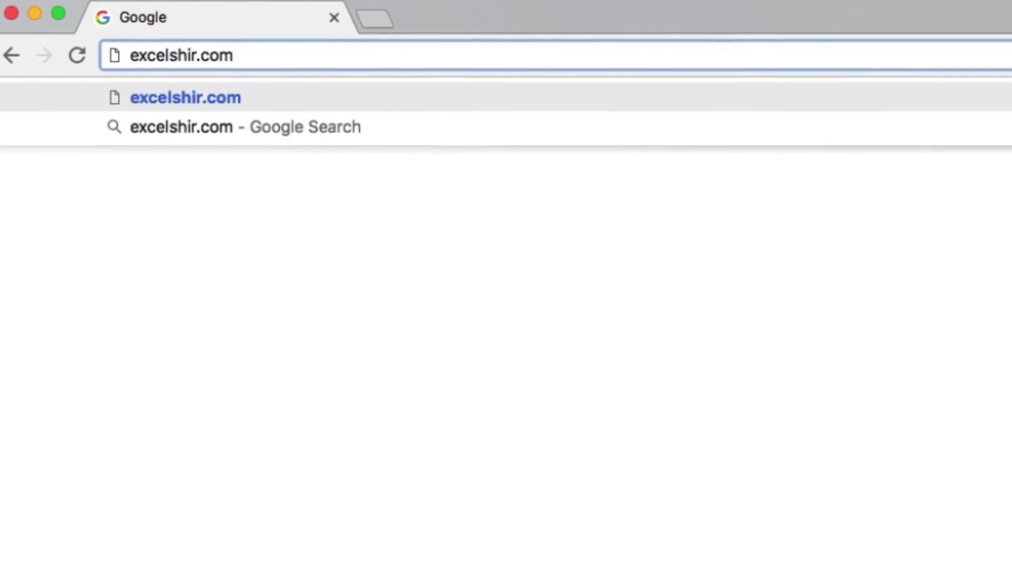
key("Return")
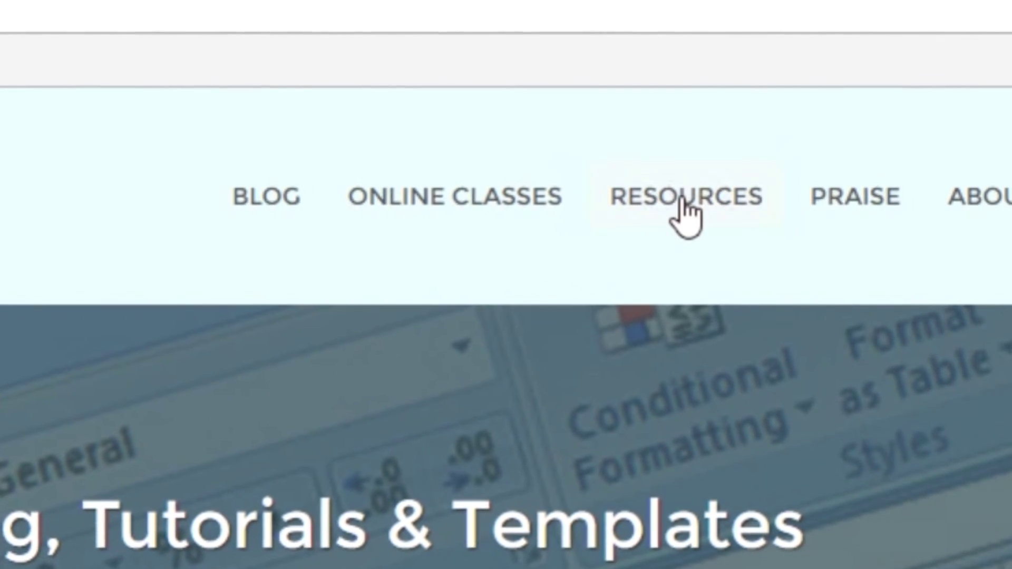
scroll(520, 300, "down", 3)
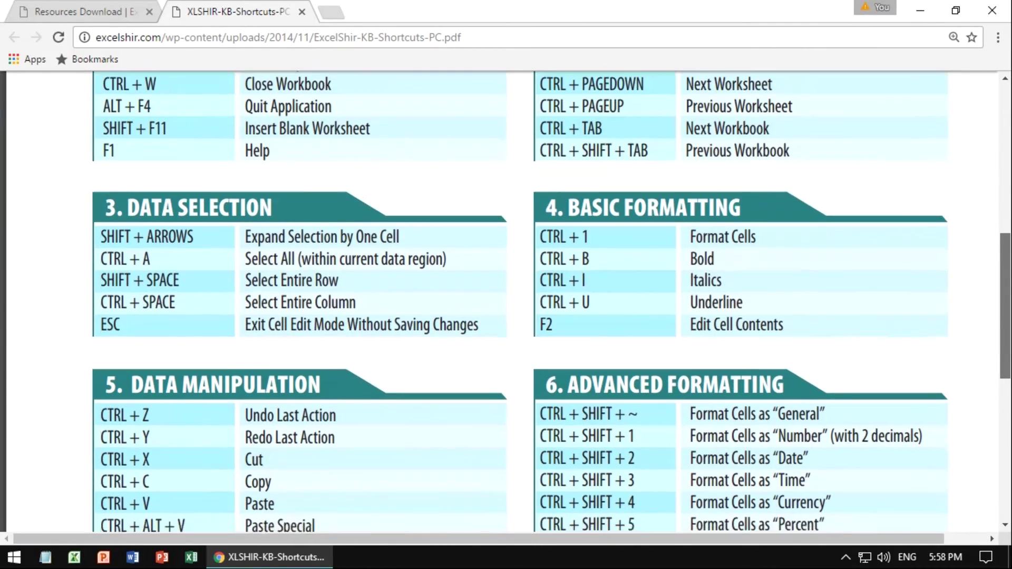
scroll(520, 301, "down", 3)
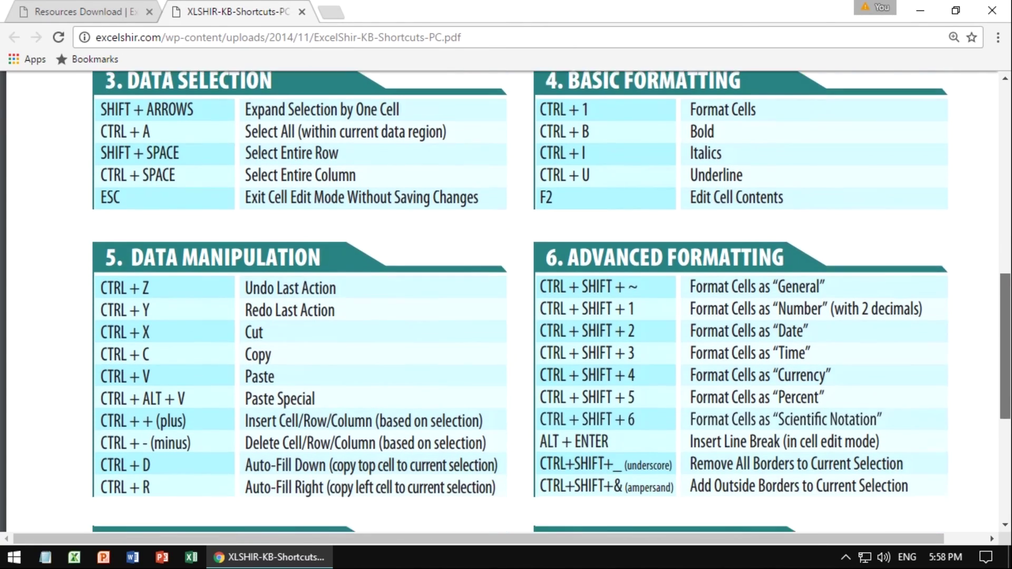